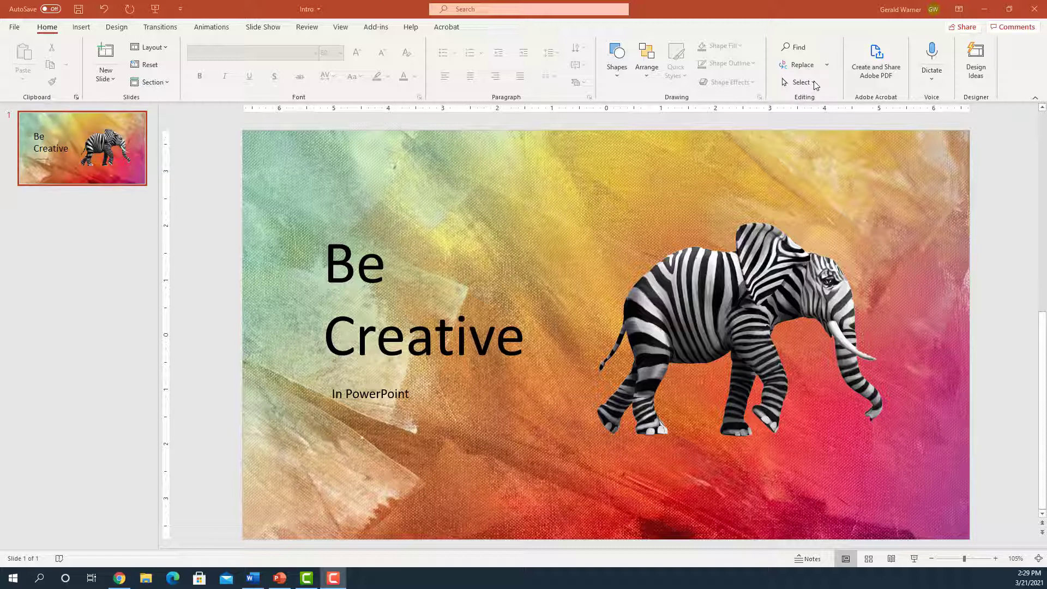
In the Selection Pane, hide the elephant picture (Picture 19) and TextBox 3 and TextBox 4.
{"action": "left_click", "coordinate": [814, 82]}
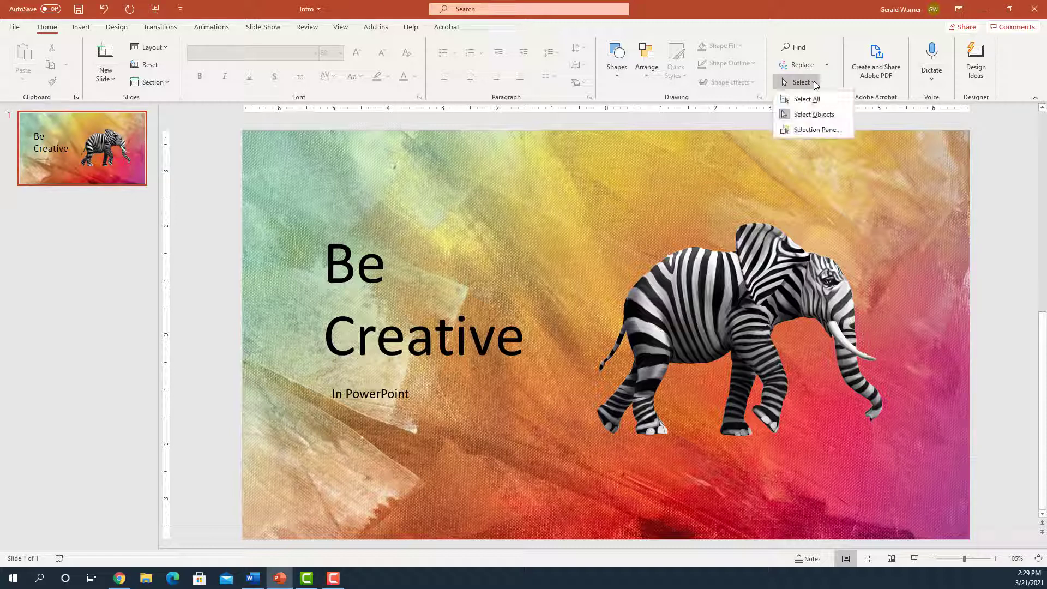
{"action": "left_click", "coordinate": [819, 129]}
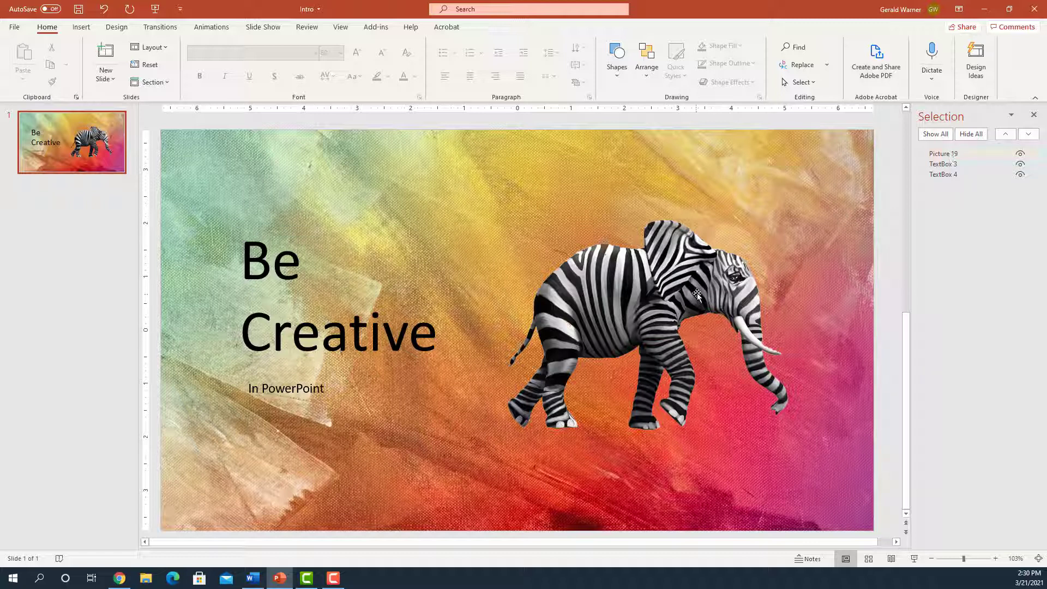
{"action": "left_click", "coordinate": [945, 157]}
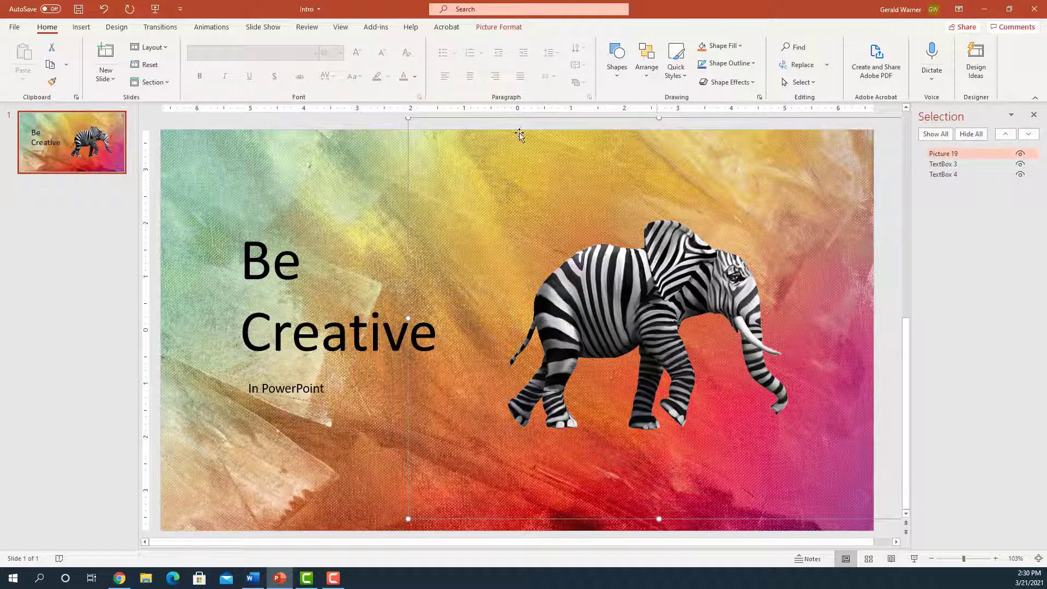
{"action": "left_click", "coordinate": [944, 164]}
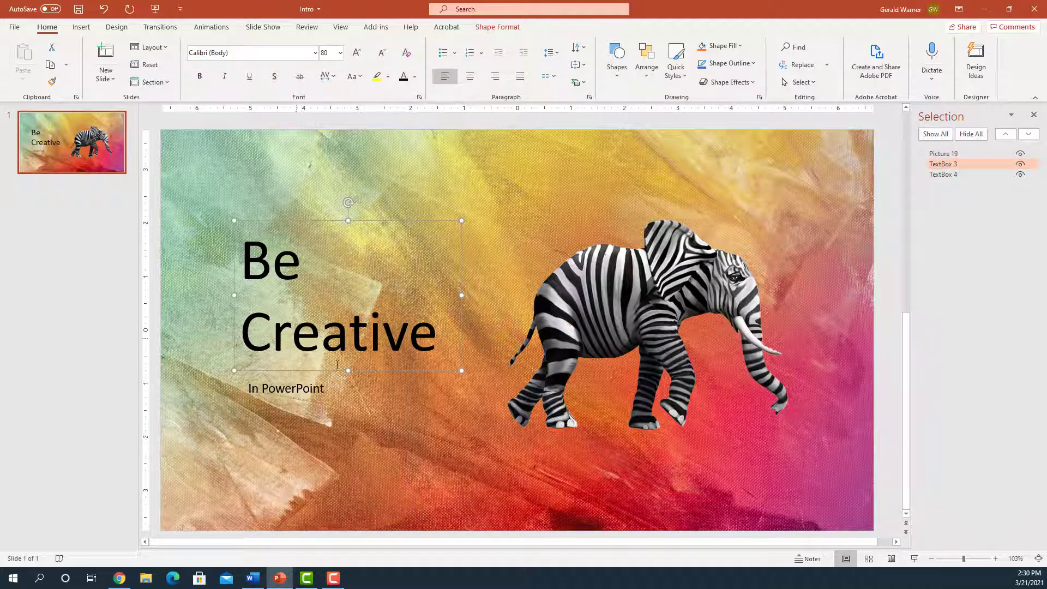
{"action": "left_click", "coordinate": [947, 174]}
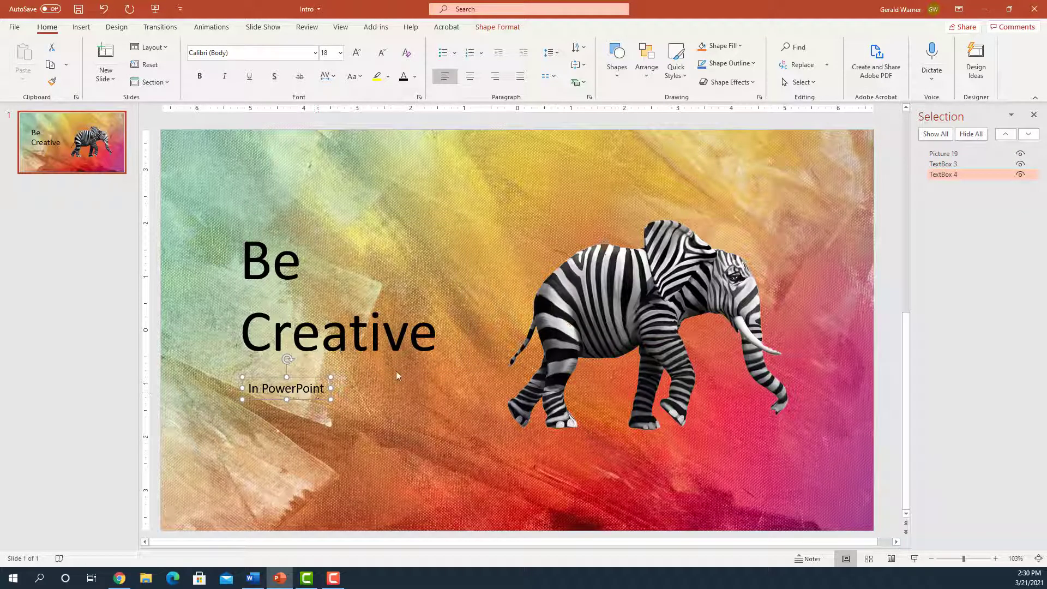
{"action": "left_click", "coordinate": [1020, 155]}
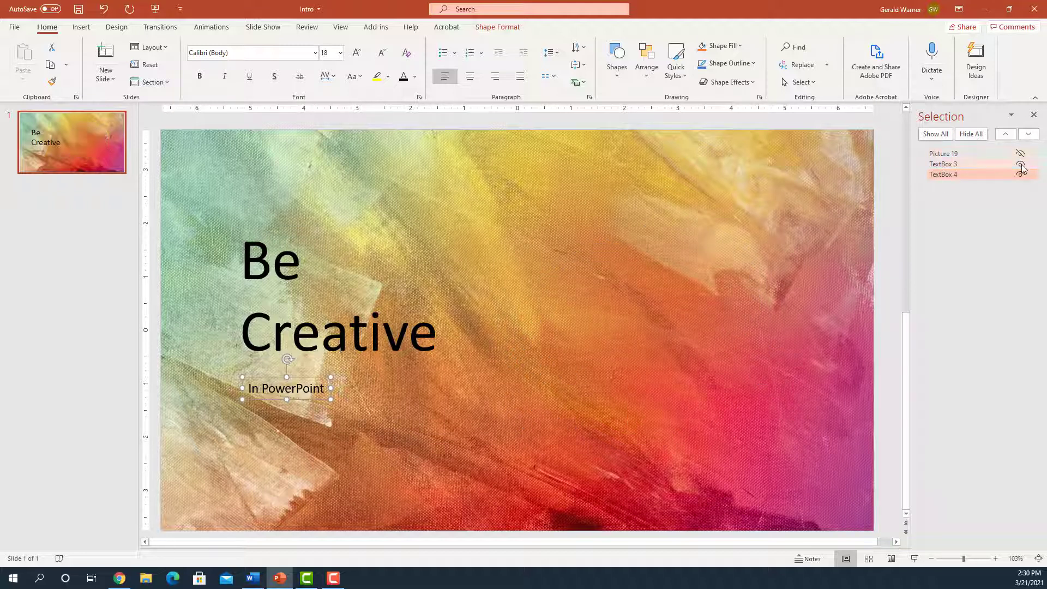
{"action": "left_click", "coordinate": [1021, 164]}
{"action": "left_click", "coordinate": [1020, 175]}
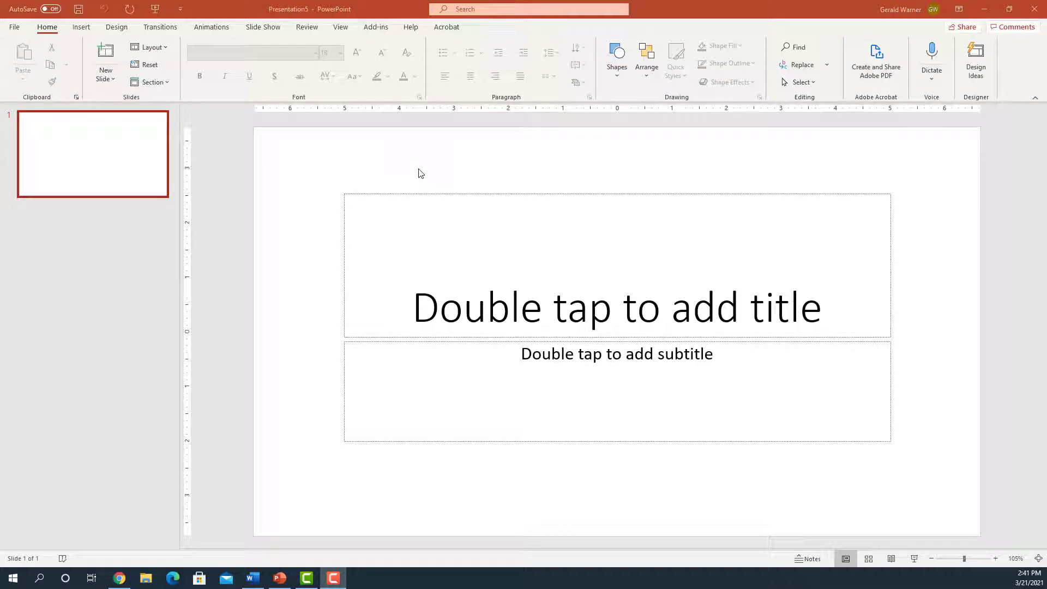
Switch Presentation5 to Slide Master view from the View tab.
{"action": "left_click", "coordinate": [341, 28]}
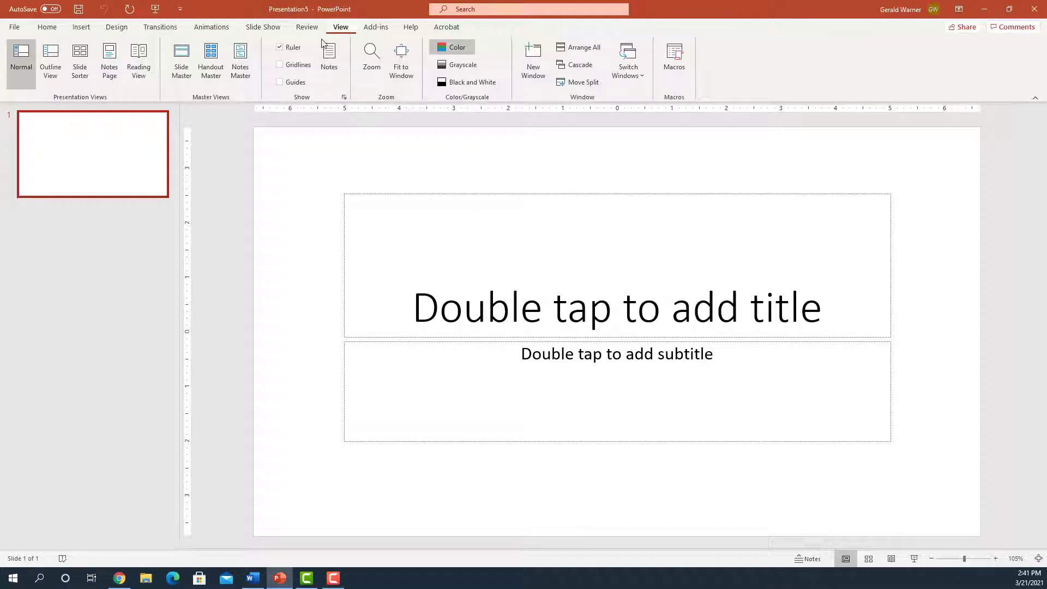
{"action": "left_click", "coordinate": [182, 63]}
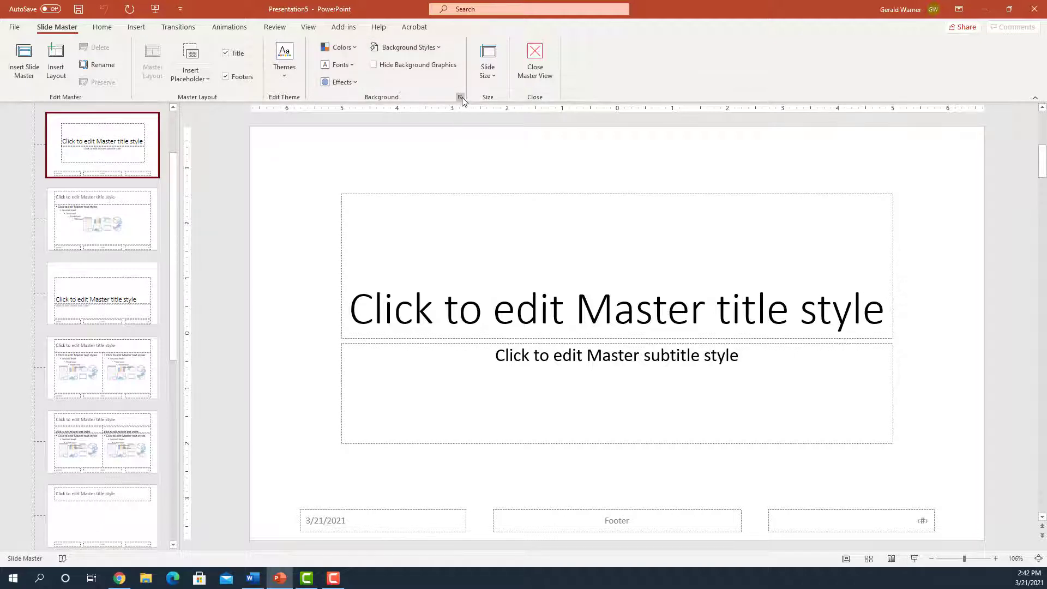
Give the master a Picture or texture fill background and bring up the Insert Pictures dialog.
{"action": "left_click", "coordinate": [461, 97]}
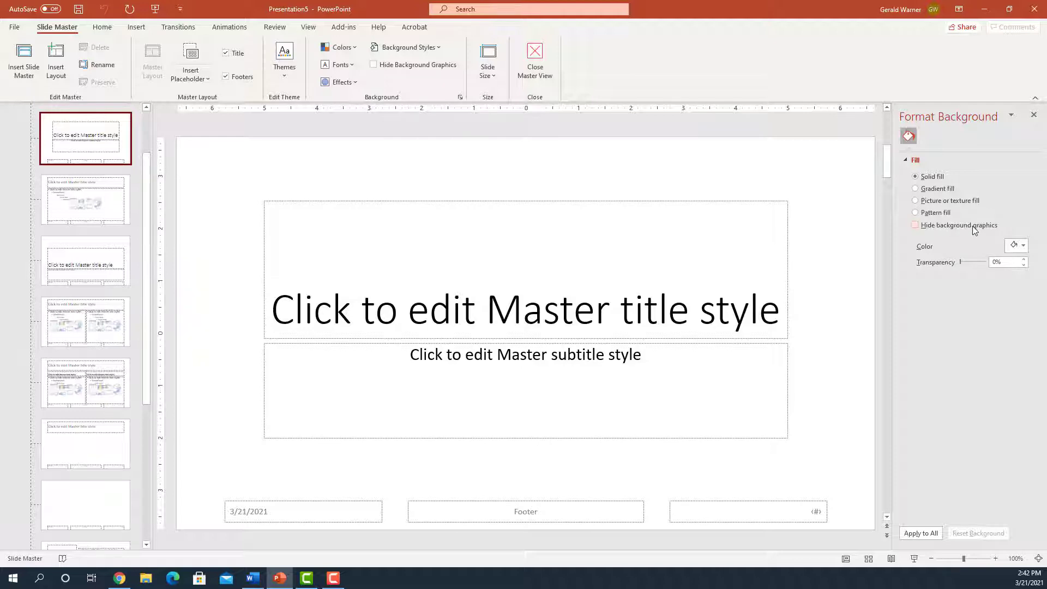
{"action": "left_click", "coordinate": [916, 200]}
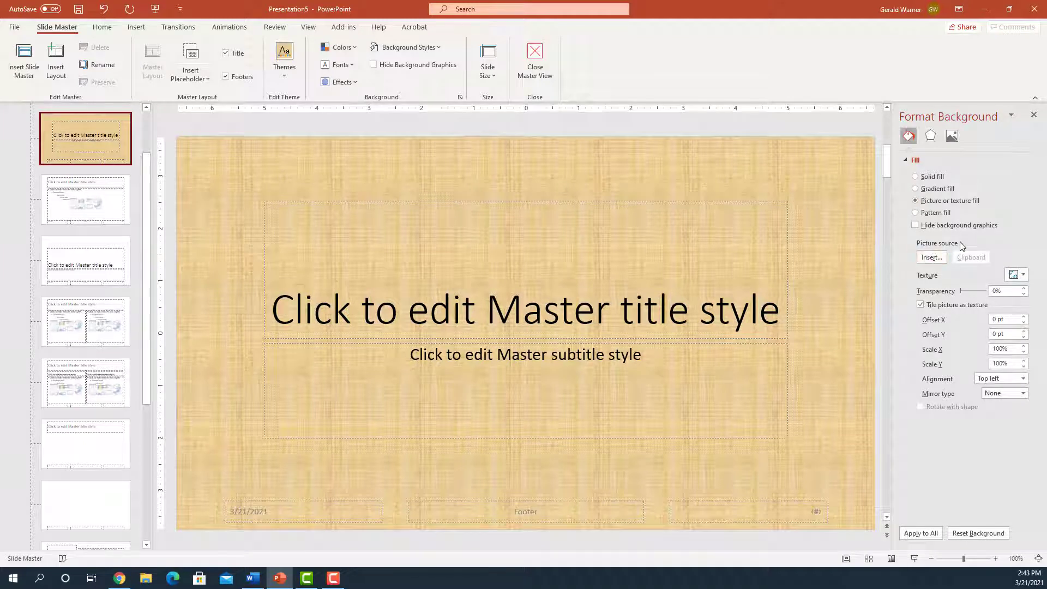
{"action": "left_click", "coordinate": [931, 258]}
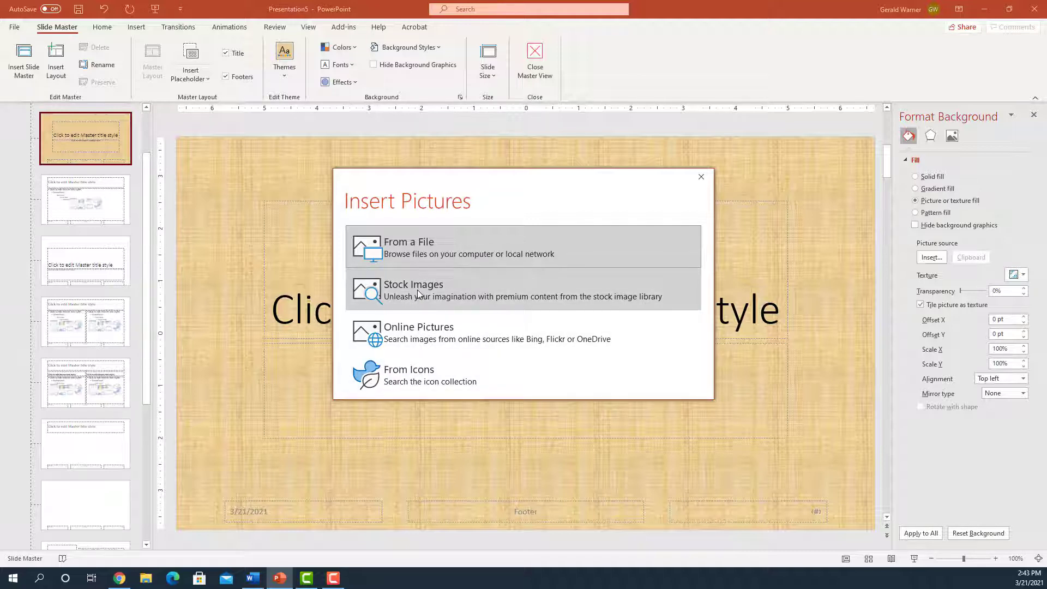
Search Stock Images for 'background' and insert the colourful painted image as the master background.
{"action": "left_click", "coordinate": [418, 292]}
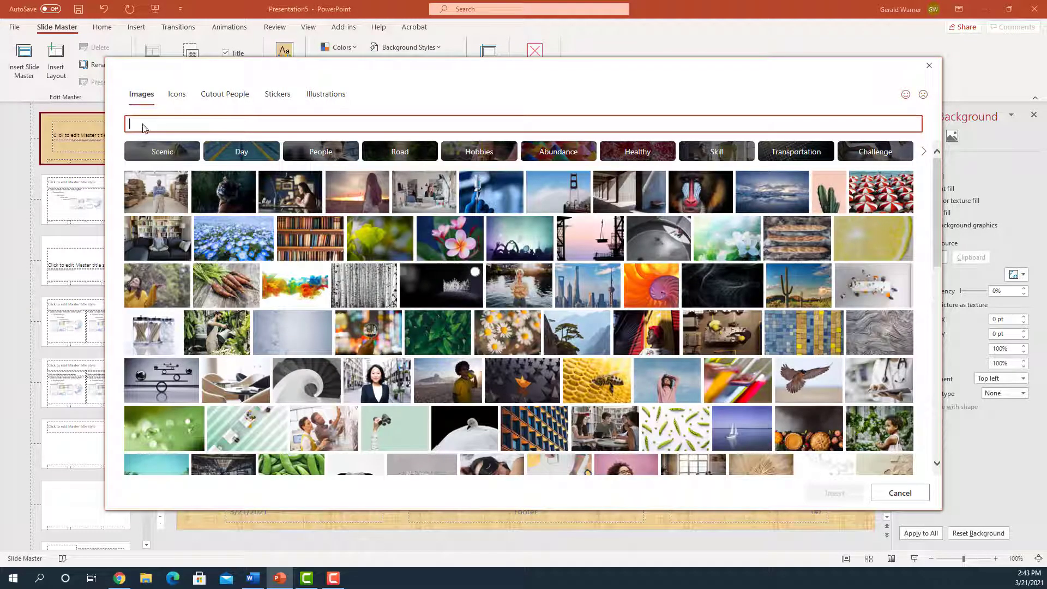
{"action": "type", "text": "background"}
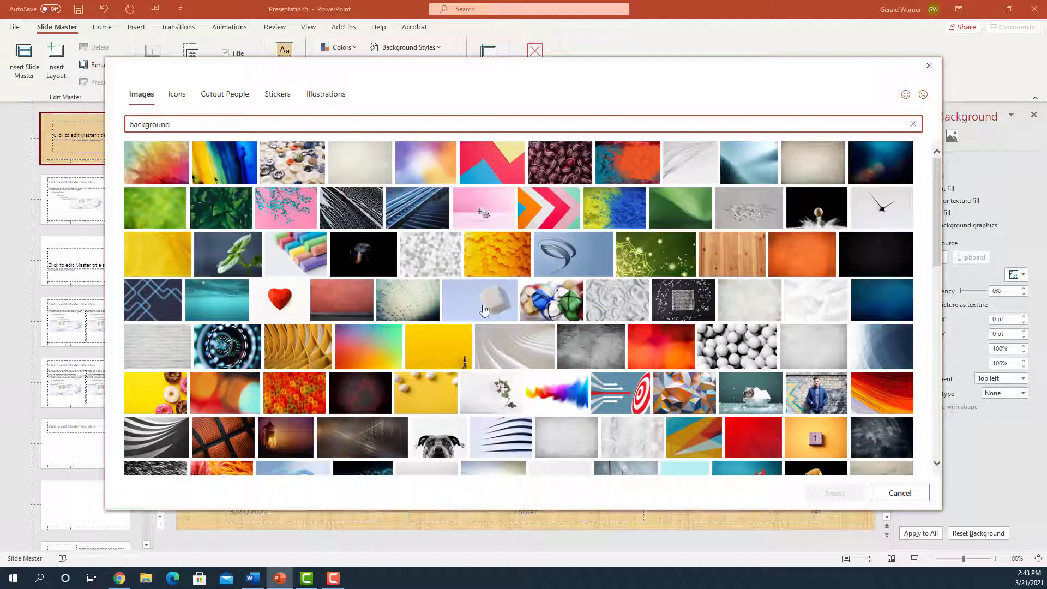
{"action": "left_click", "coordinate": [158, 164]}
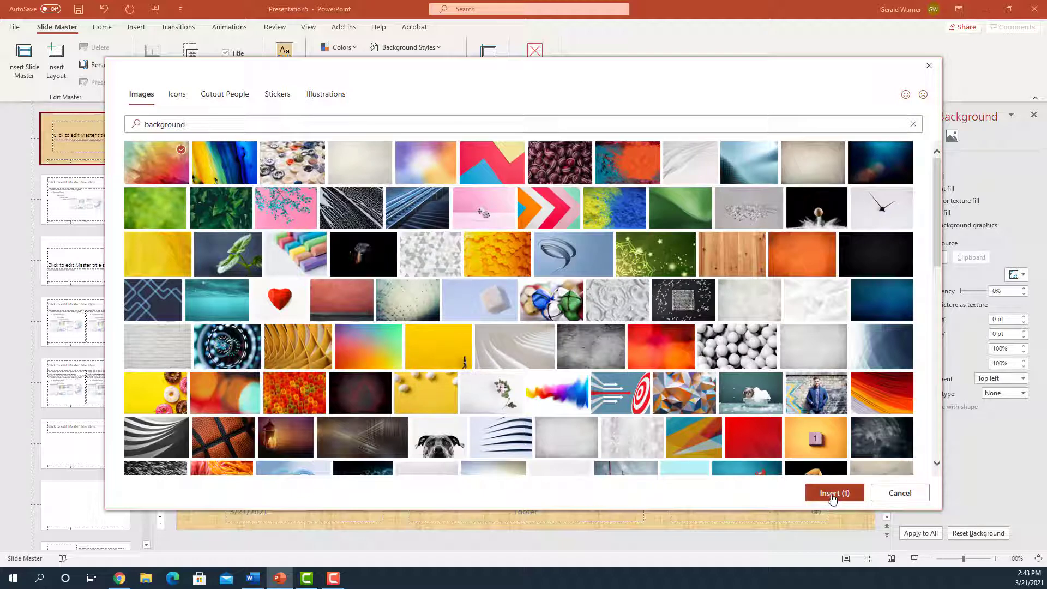
{"action": "left_click", "coordinate": [832, 494]}
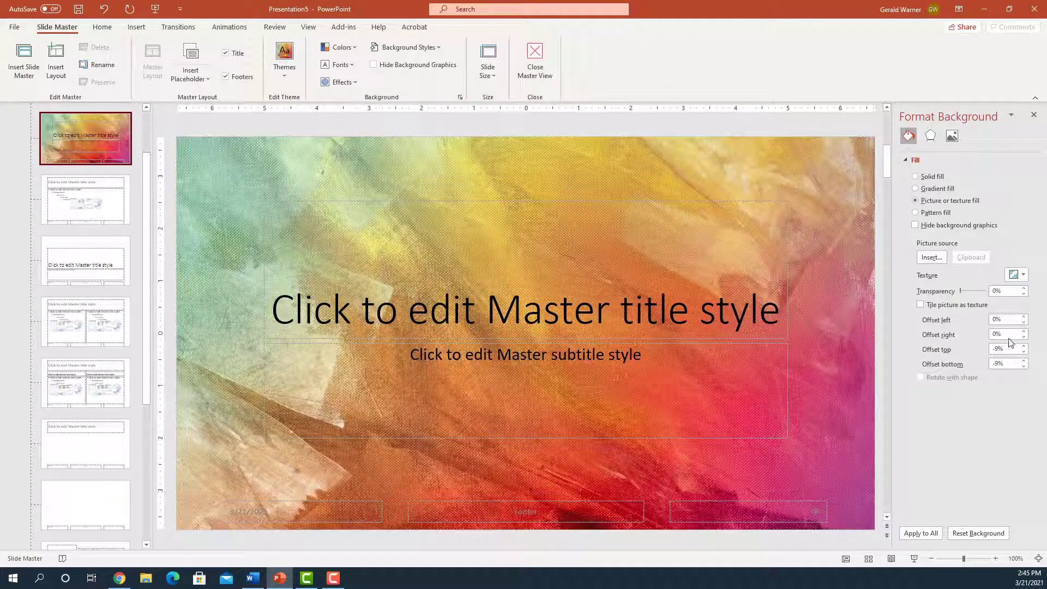
View the background picture's Color Tone Presets and dismiss them without applying one.
{"action": "left_click", "coordinate": [952, 138]}
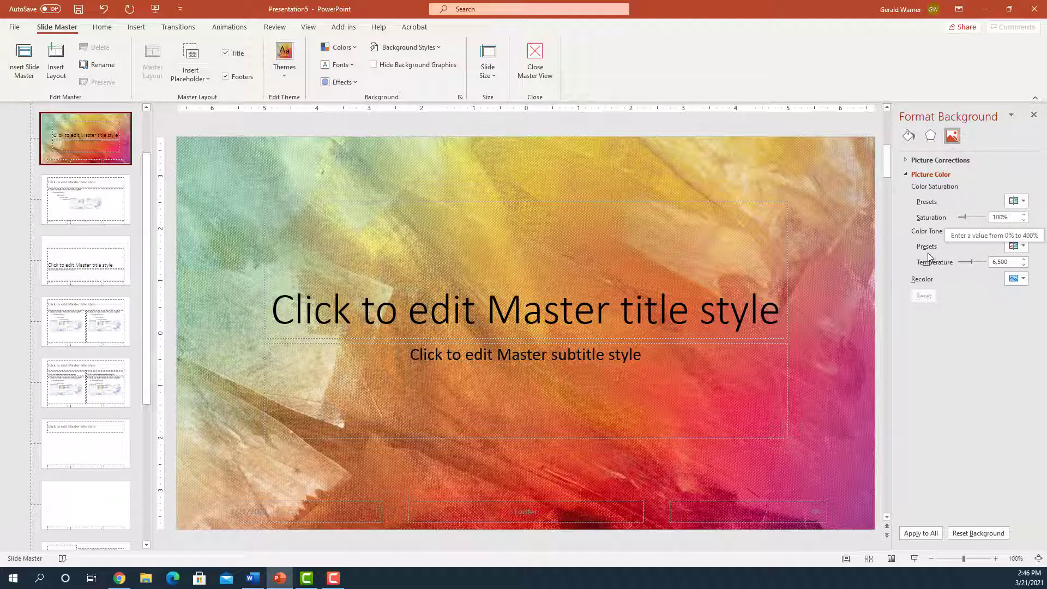
{"action": "left_click", "coordinate": [1023, 247]}
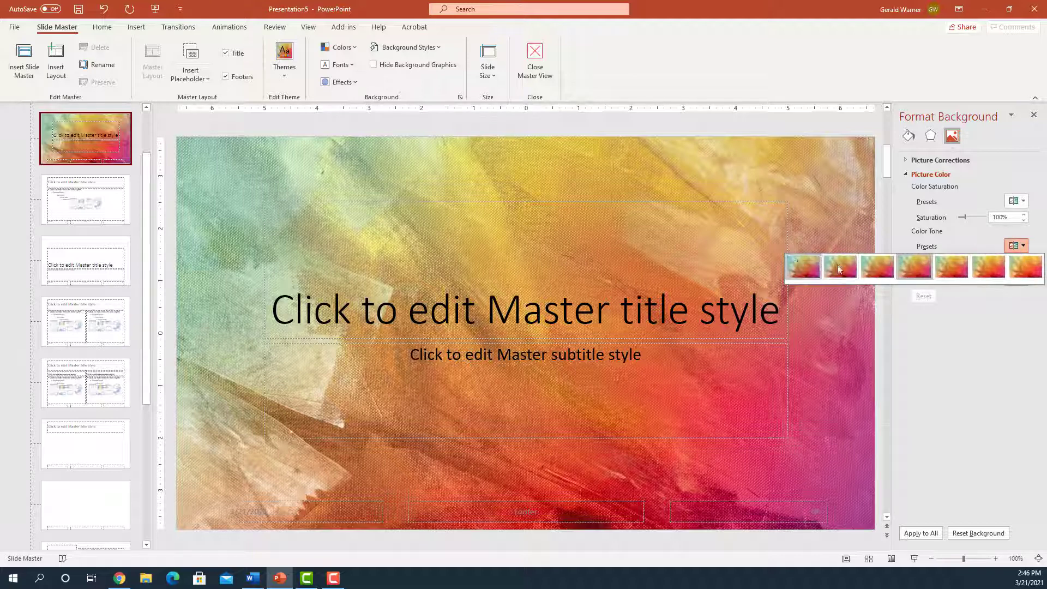
{"action": "left_click", "coordinate": [974, 230]}
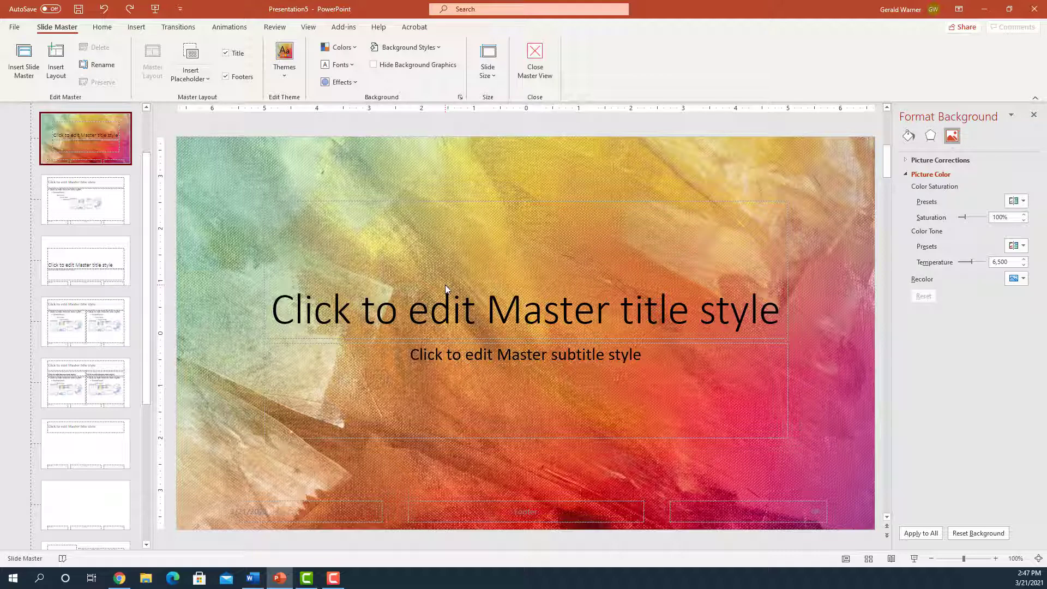
Close Master View and expand the full Themes gallery on the Design tab.
{"action": "left_click", "coordinate": [535, 54]}
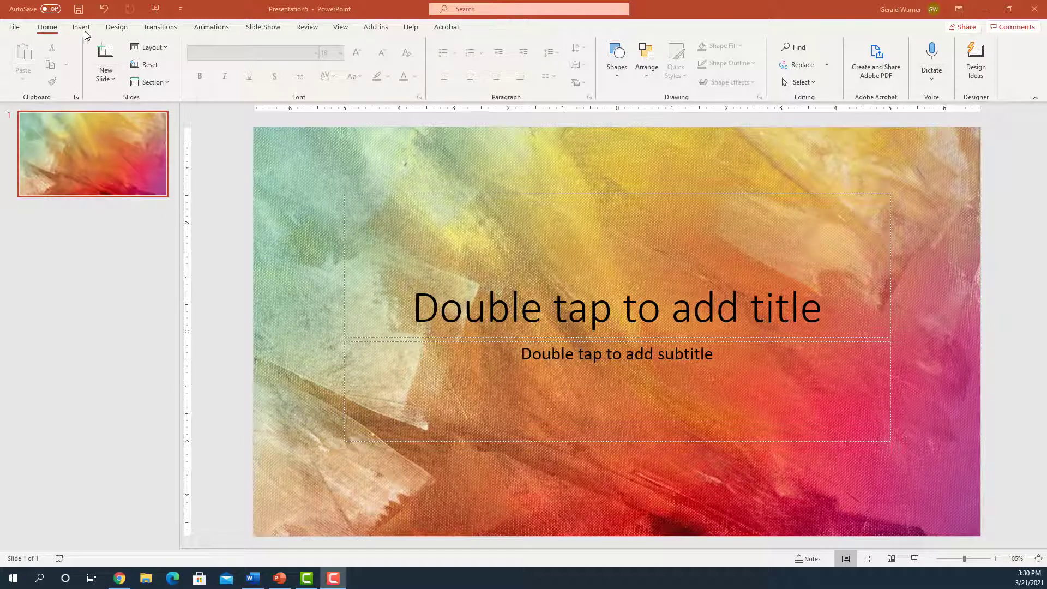
{"action": "left_click", "coordinate": [116, 28]}
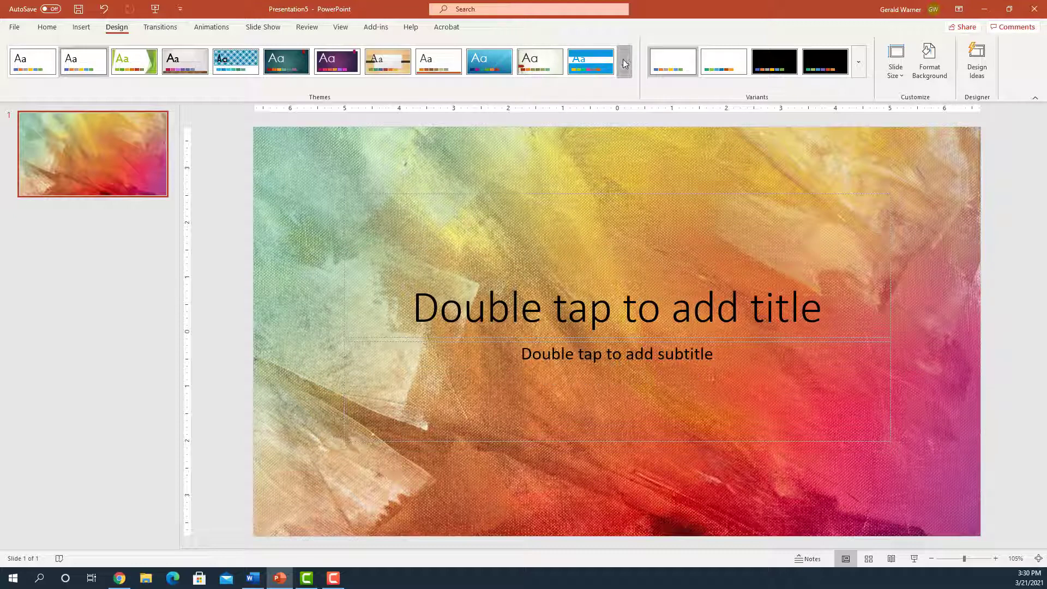
{"action": "left_click", "coordinate": [624, 63]}
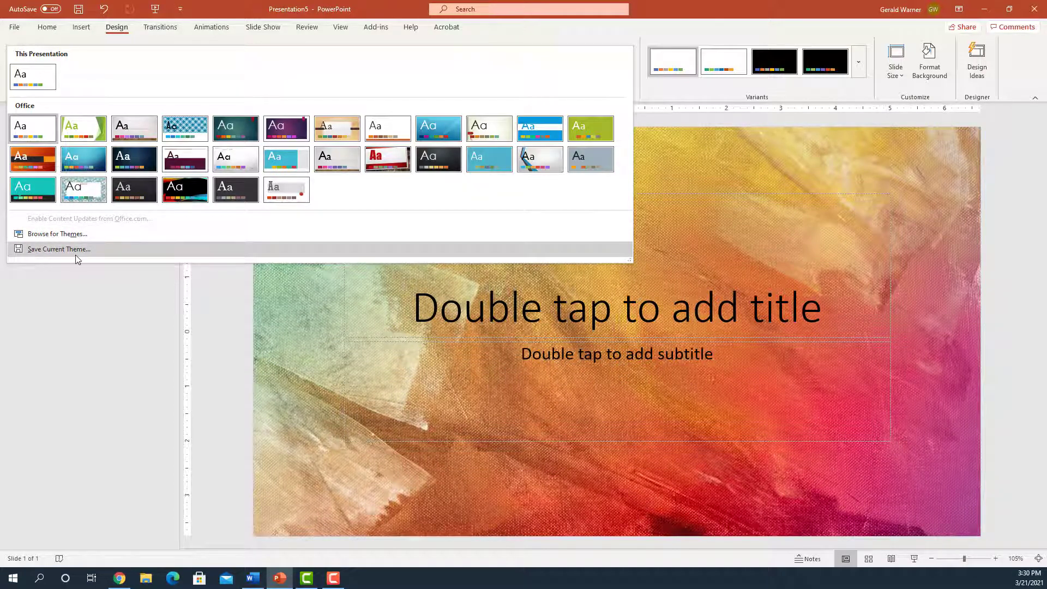
Apply the green Facet theme, try its blue and pink variants, then settle on green.
{"action": "left_click", "coordinate": [98, 130]}
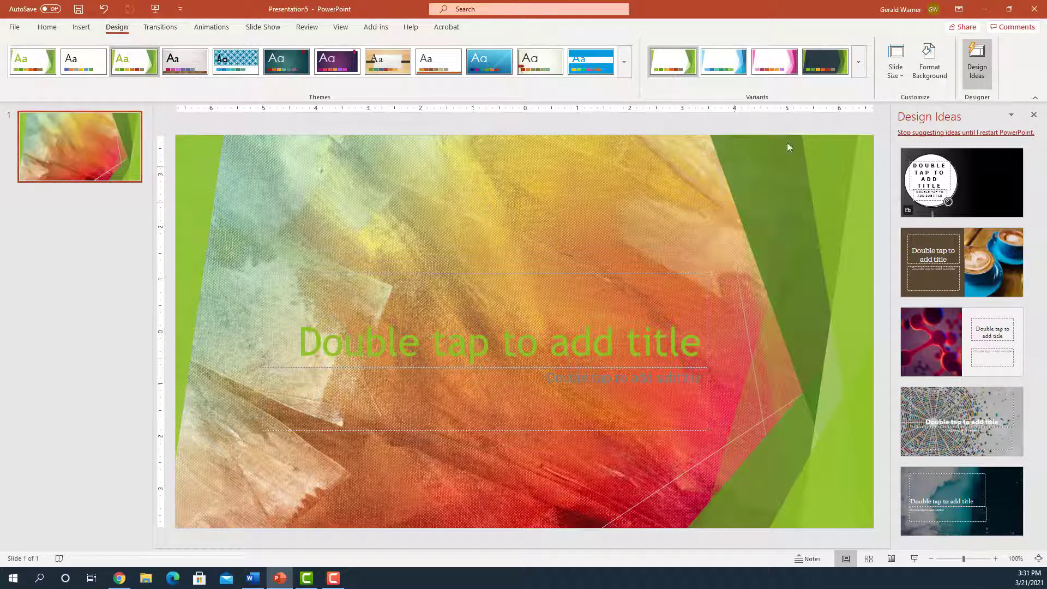
{"action": "left_click", "coordinate": [717, 59]}
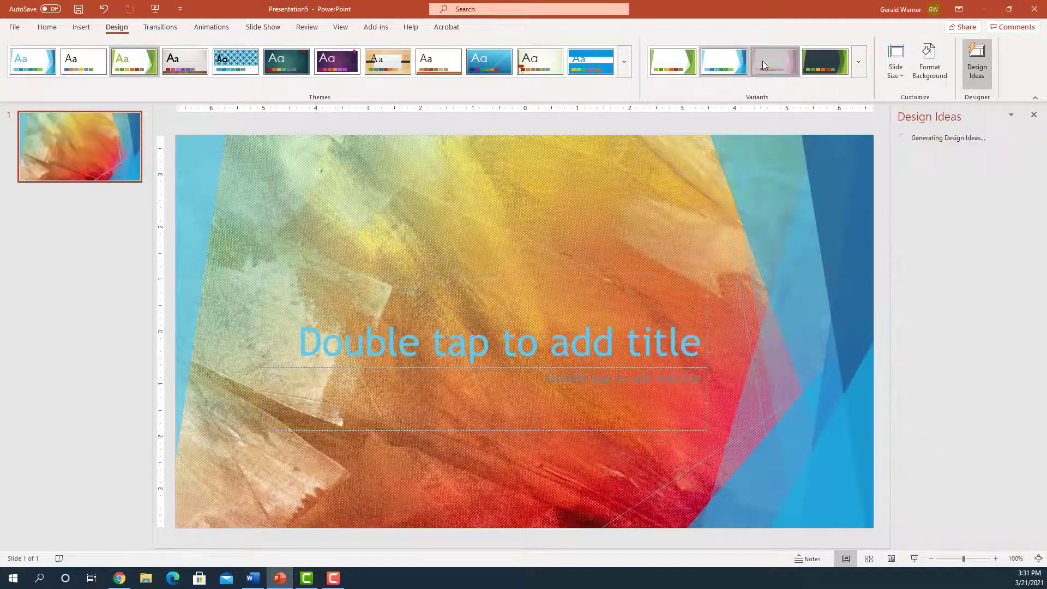
{"action": "left_click", "coordinate": [763, 64]}
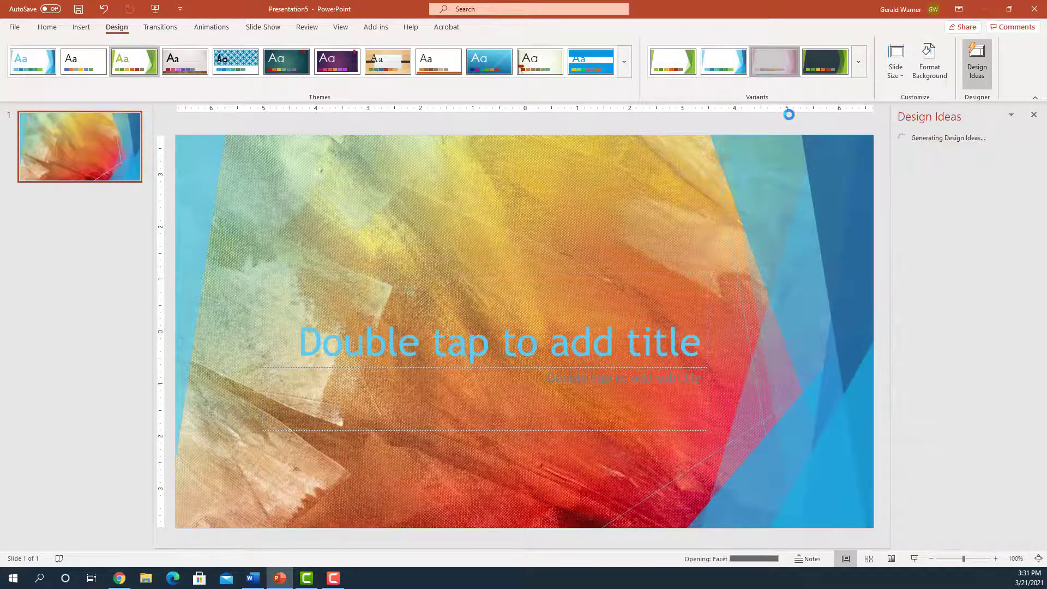
{"action": "left_click", "coordinate": [664, 68]}
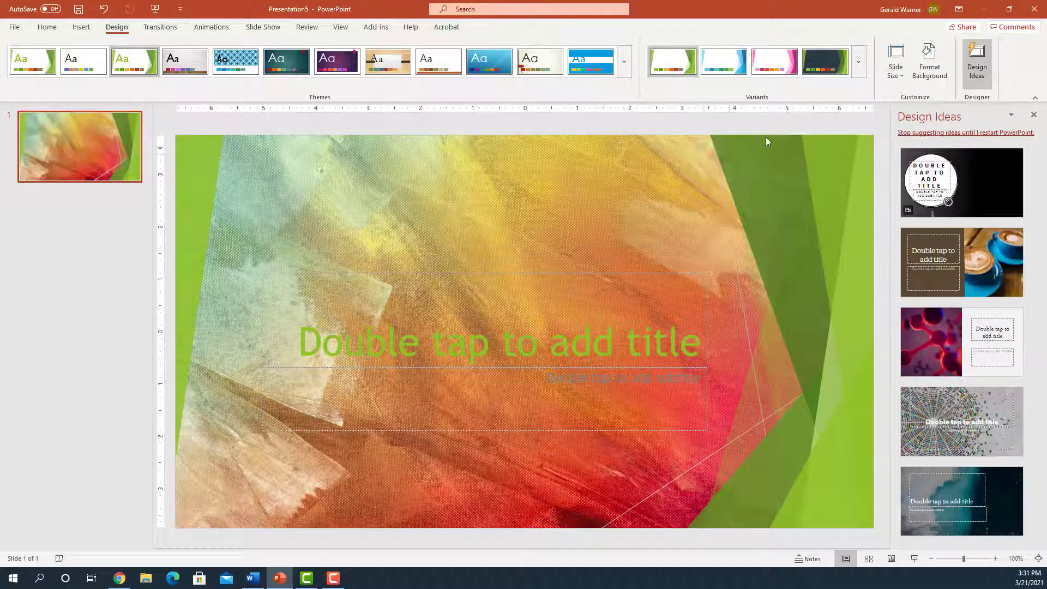
{"action": "left_click", "coordinate": [859, 60]}
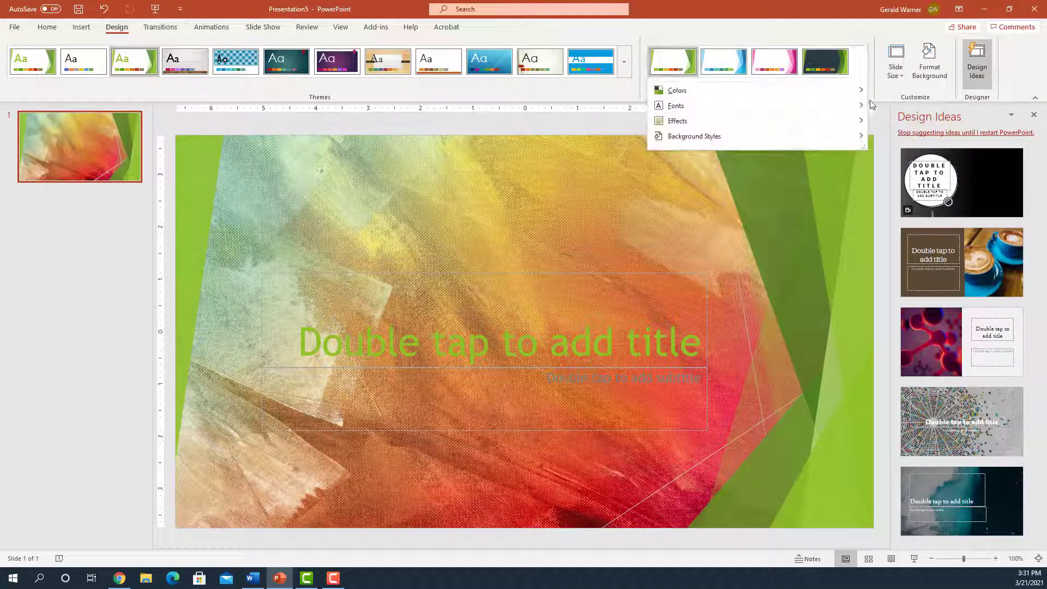
{"action": "mouse_move", "coordinate": [678, 96]}
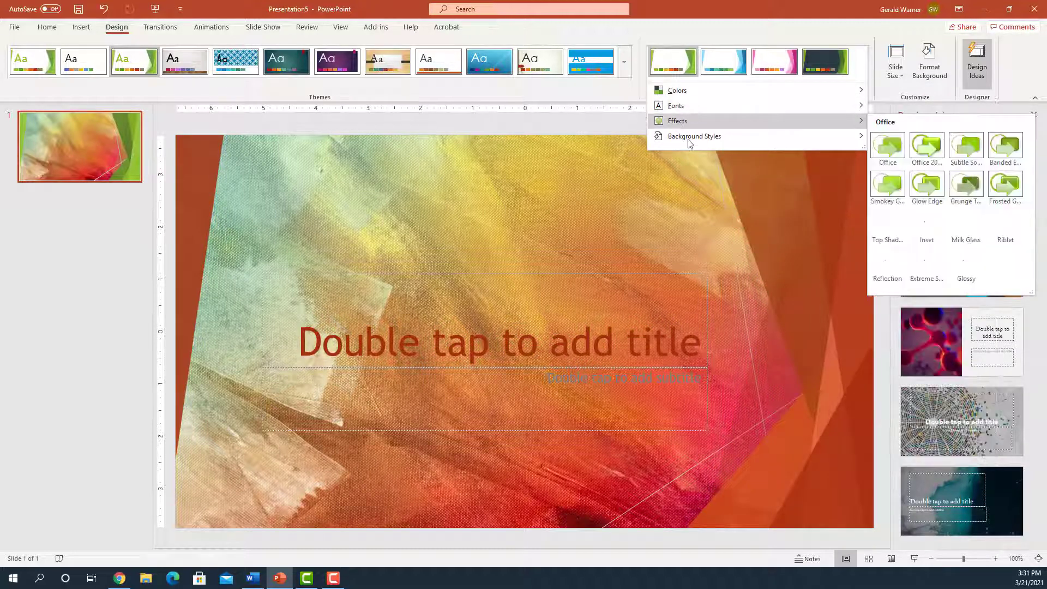
{"action": "left_click", "coordinate": [811, 21]}
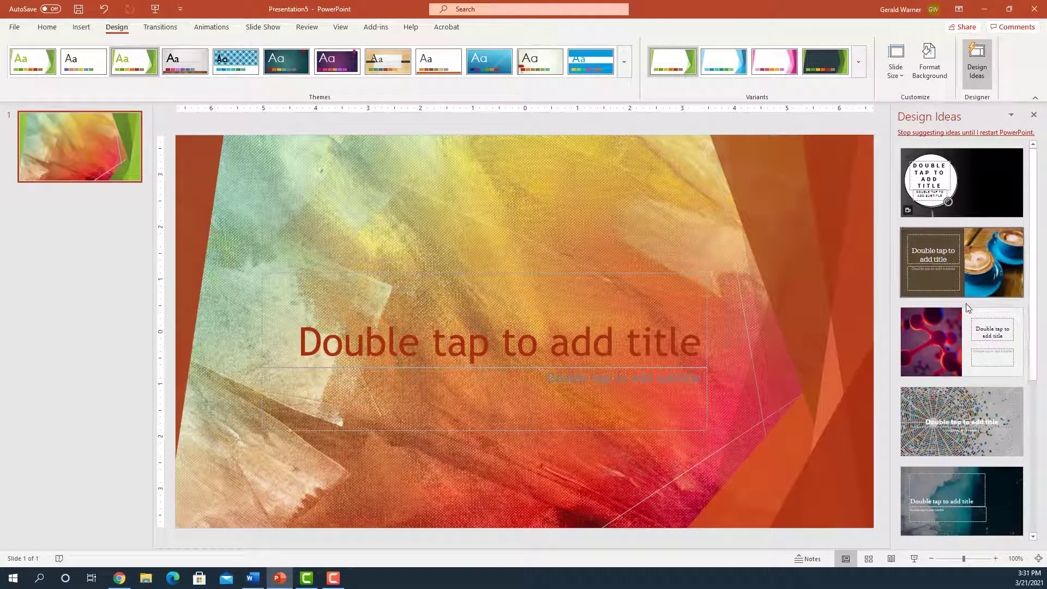
{"action": "scroll", "coordinate": [944, 428], "scroll_direction": "down", "scroll_amount": 3}
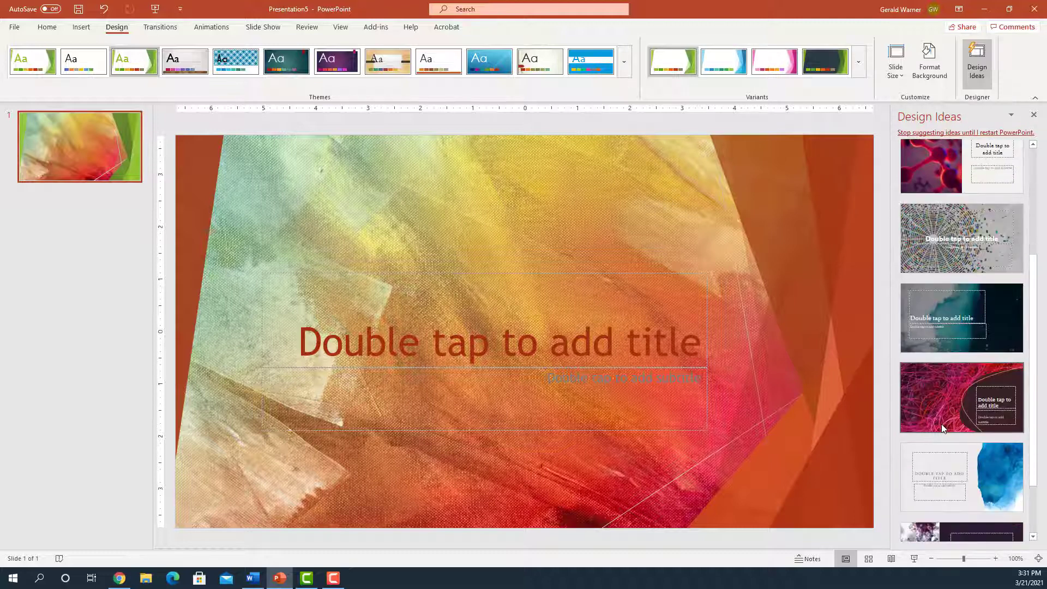
{"action": "scroll", "coordinate": [945, 423], "scroll_direction": "down", "scroll_amount": 2}
{"action": "left_click", "coordinate": [931, 314]}
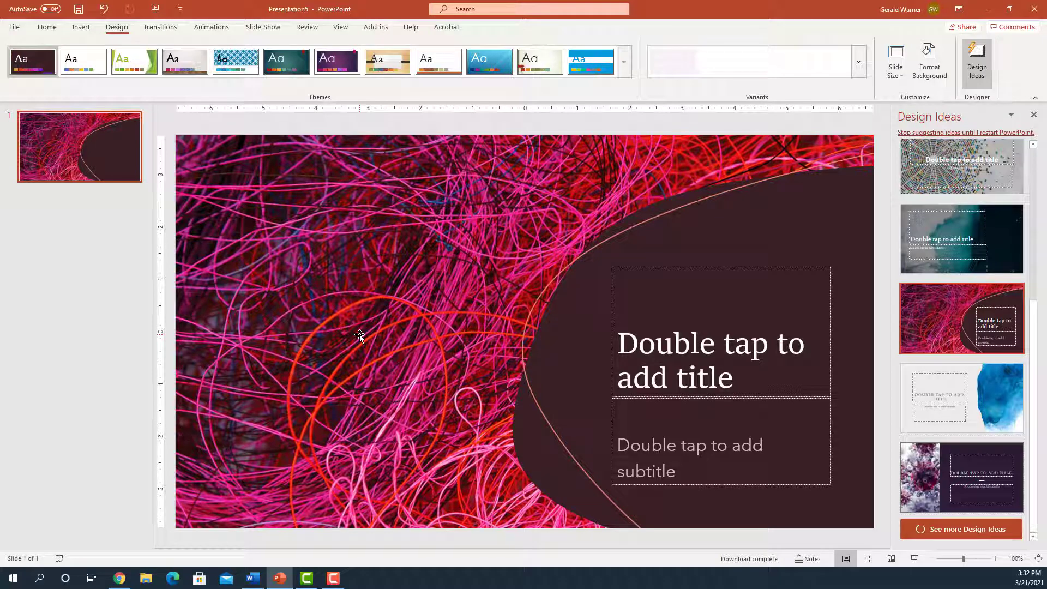
{"action": "key", "text": "ctrl+z"}
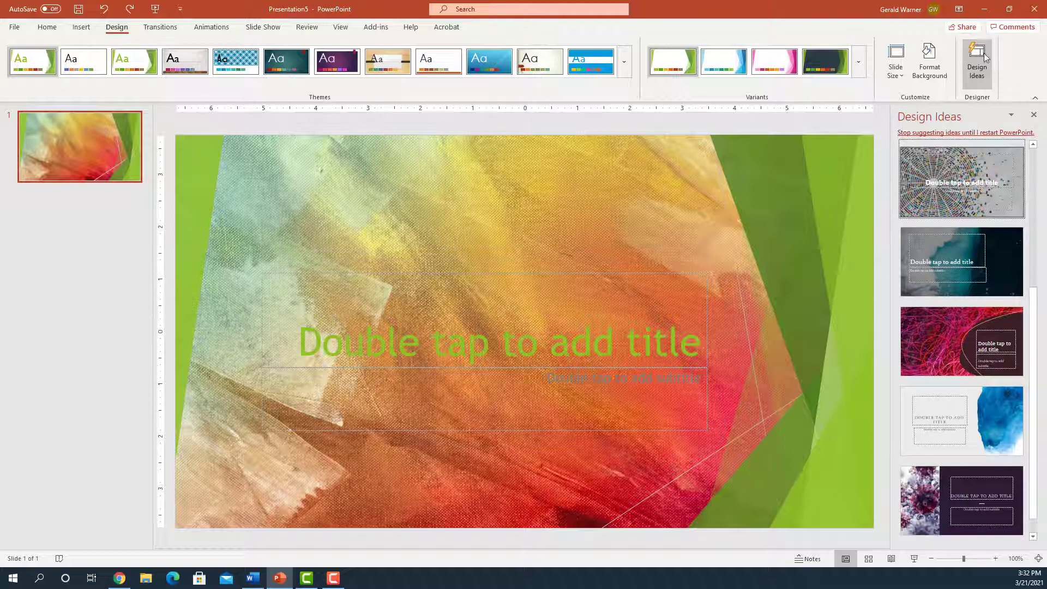
{"action": "left_click", "coordinate": [1032, 116]}
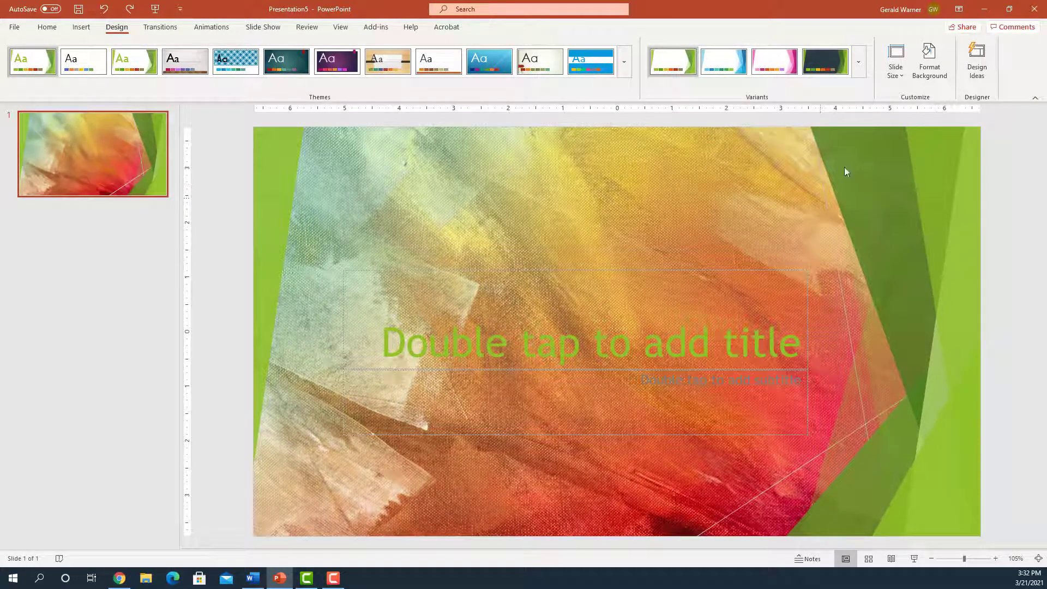
{"action": "left_click", "coordinate": [979, 57]}
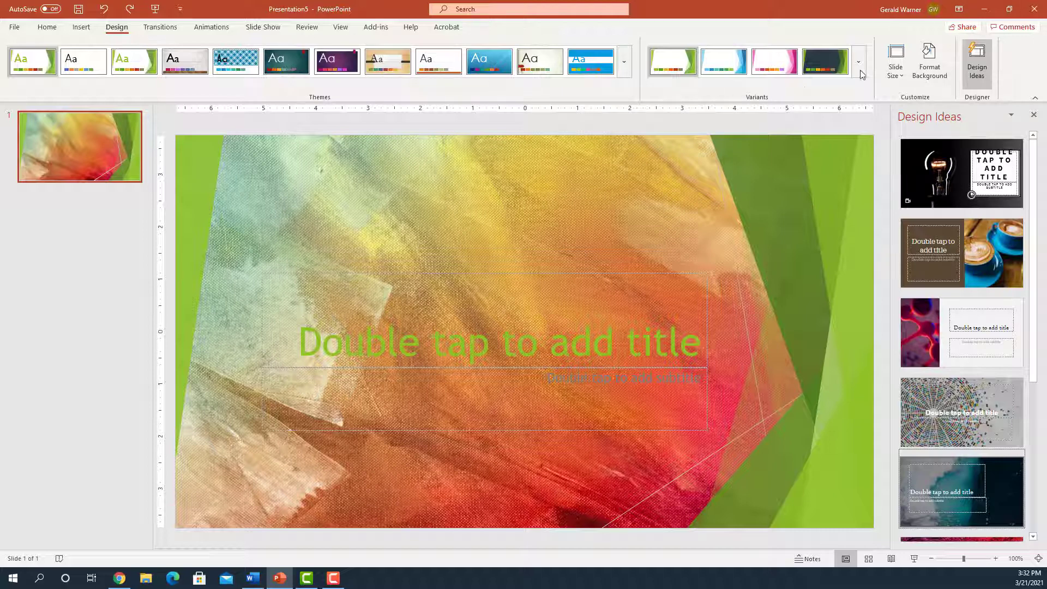
Close the Design Ideas and Format Background panes, ending back on the Design tab.
{"action": "left_click", "coordinate": [930, 60]}
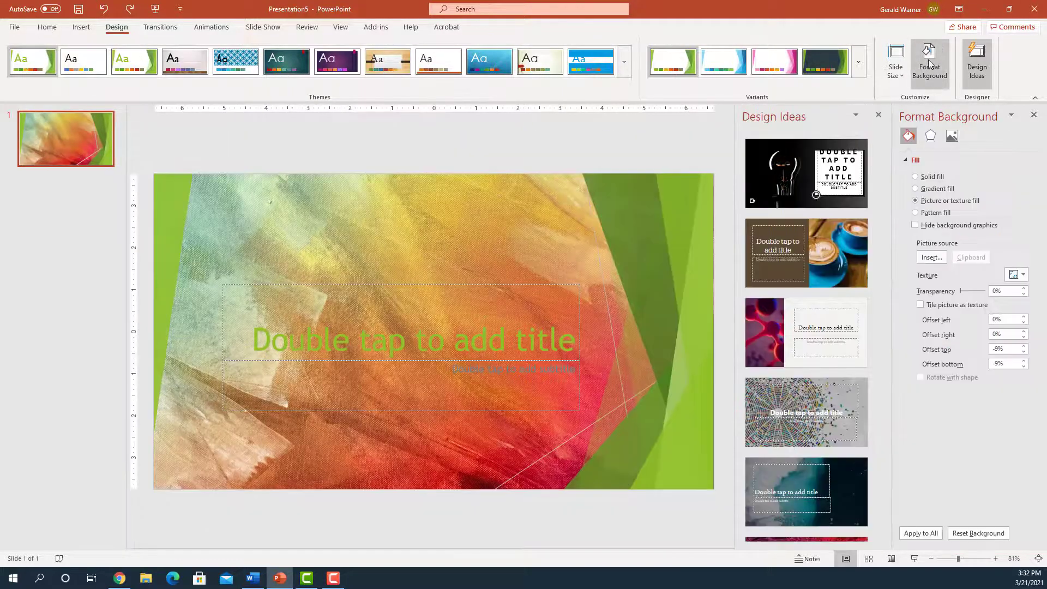
{"action": "left_click", "coordinate": [878, 114]}
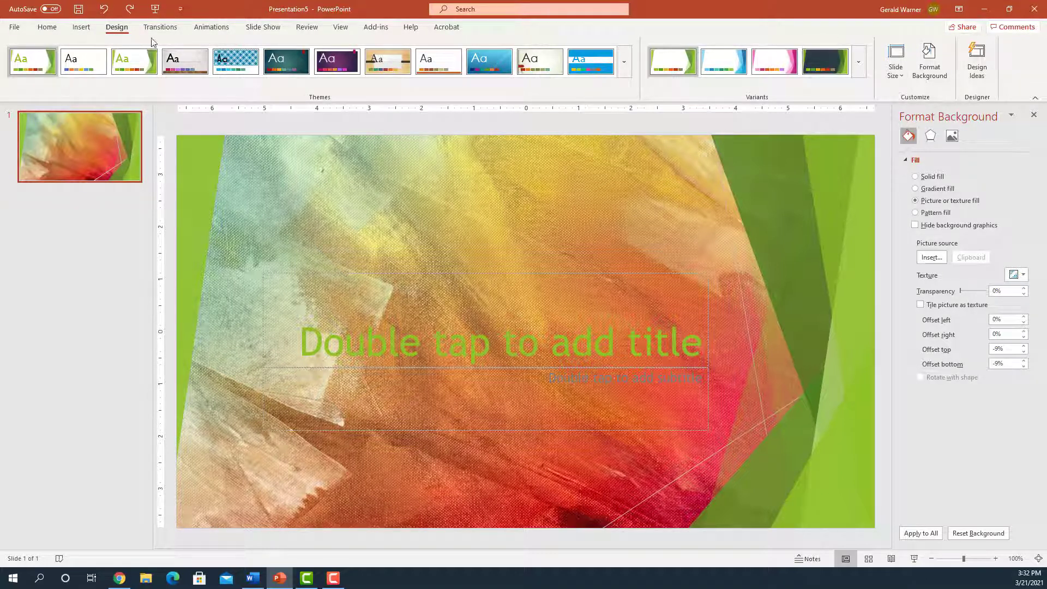
{"action": "left_click", "coordinate": [47, 28]}
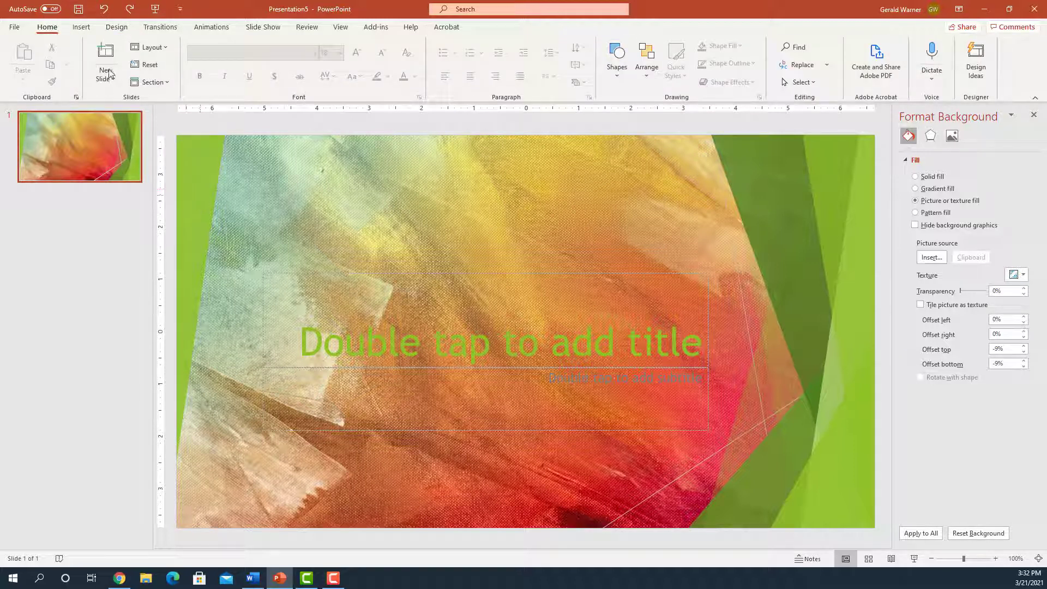
{"action": "left_click", "coordinate": [1034, 115]}
{"action": "left_click", "coordinate": [116, 28]}
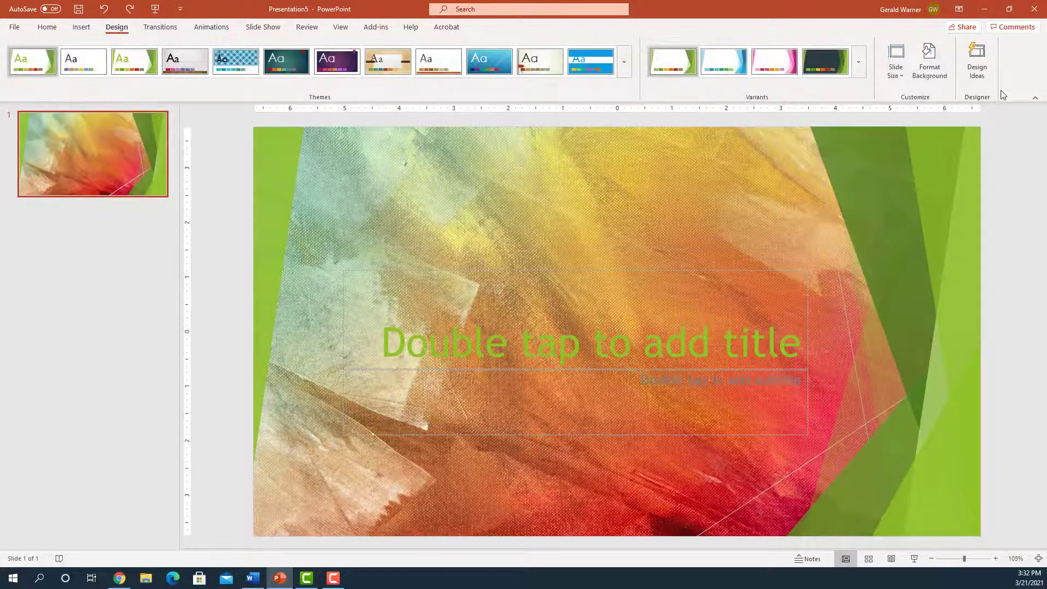
Reopen Format Background and bring up Insert Pictures for the picture fill.
{"action": "left_click", "coordinate": [927, 52]}
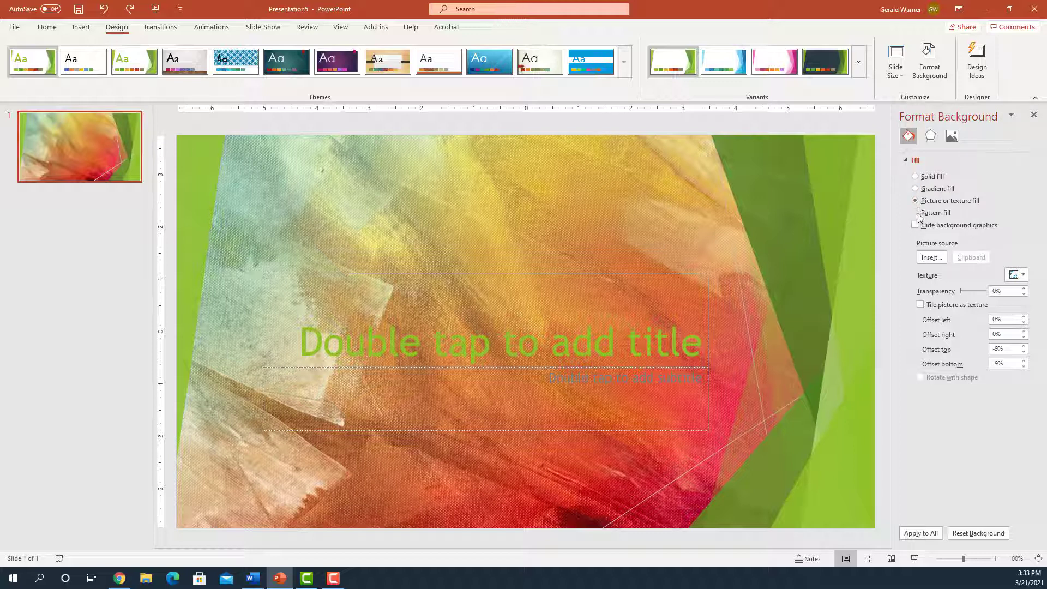
{"action": "left_click", "coordinate": [936, 261]}
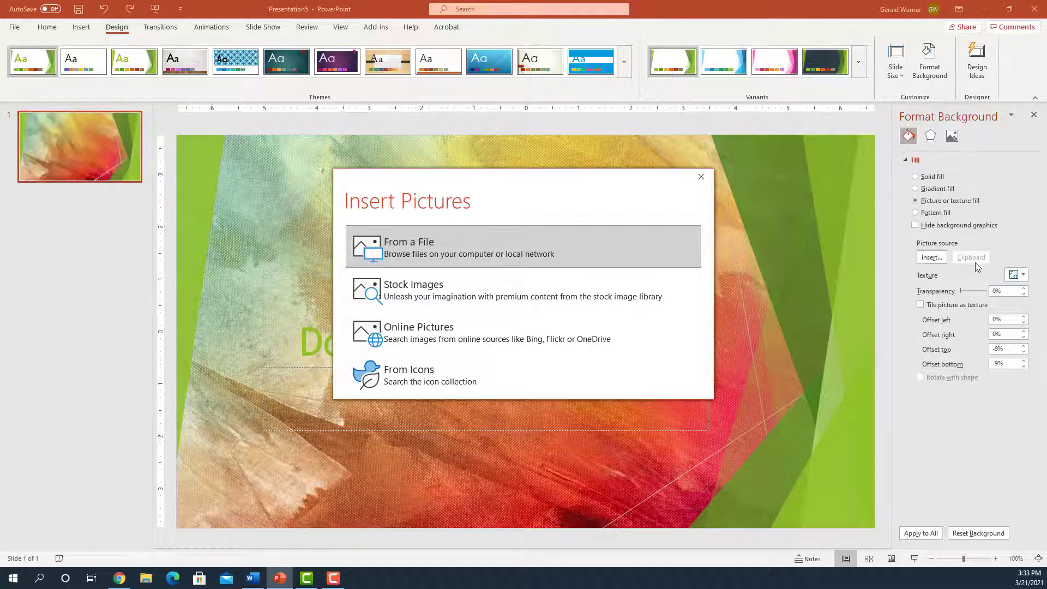
Dismiss Insert Pictures and apply an artistic effect to the background picture.
{"action": "left_click", "coordinate": [702, 177]}
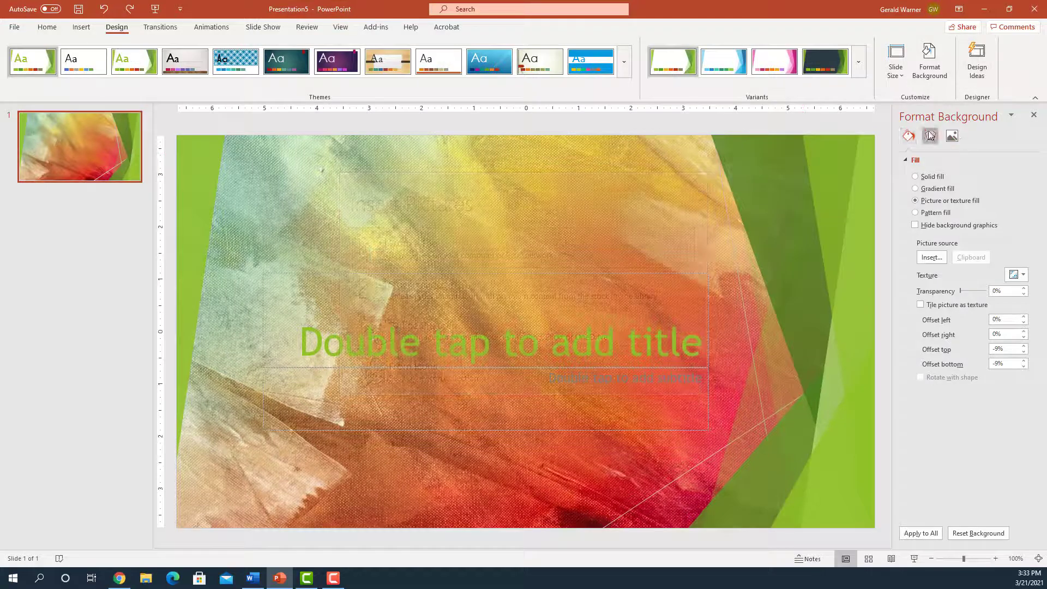
{"action": "left_click", "coordinate": [930, 136]}
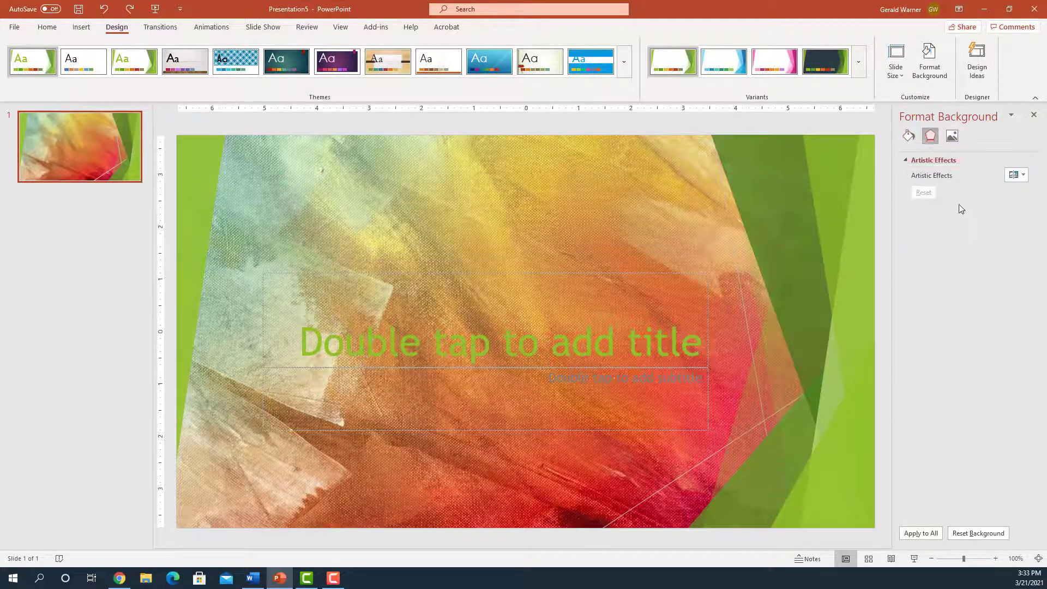
{"action": "left_click", "coordinate": [1021, 175]}
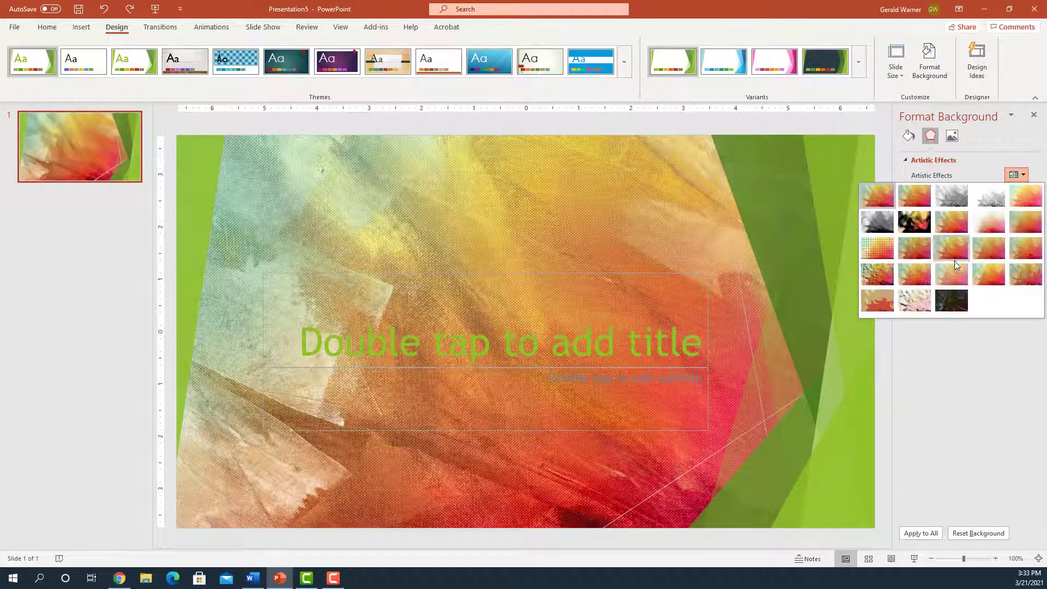
{"action": "left_click", "coordinate": [881, 252]}
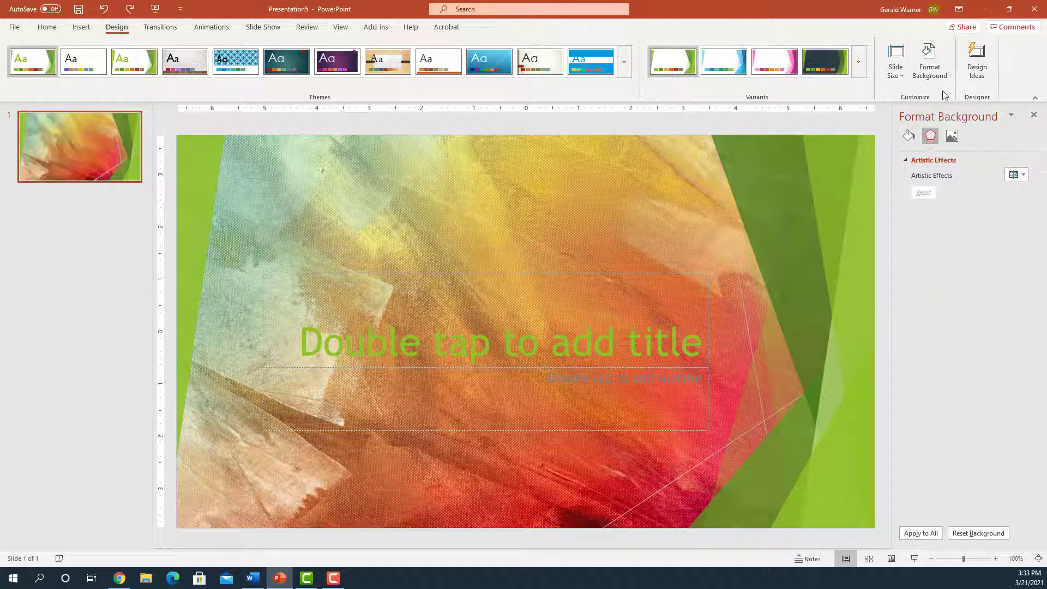
View the picture's Saturation Presets, then collapse the Picture Color settings.
{"action": "left_click", "coordinate": [952, 136]}
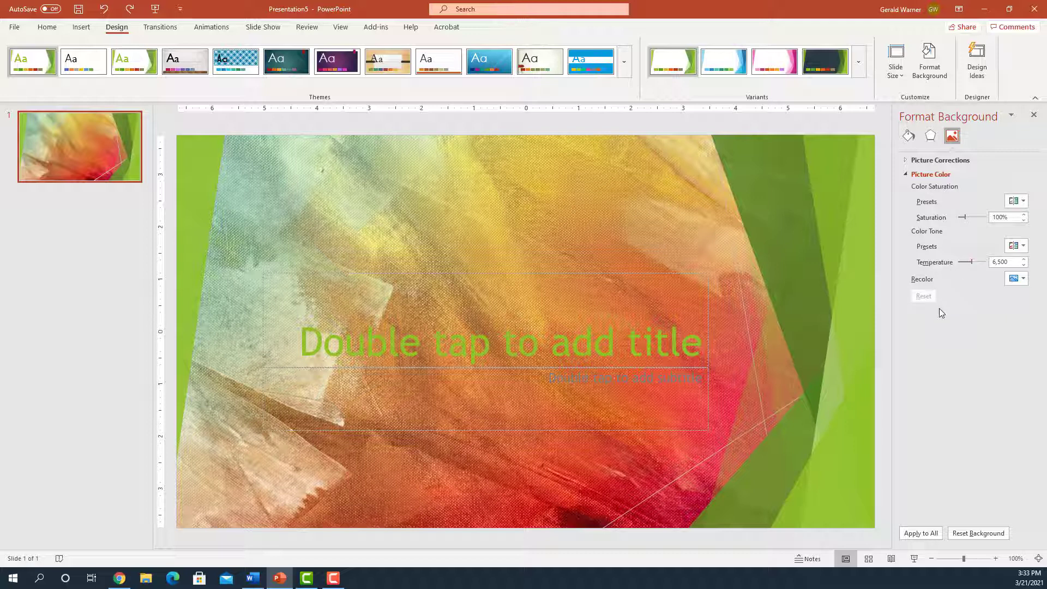
{"action": "left_click", "coordinate": [1025, 202]}
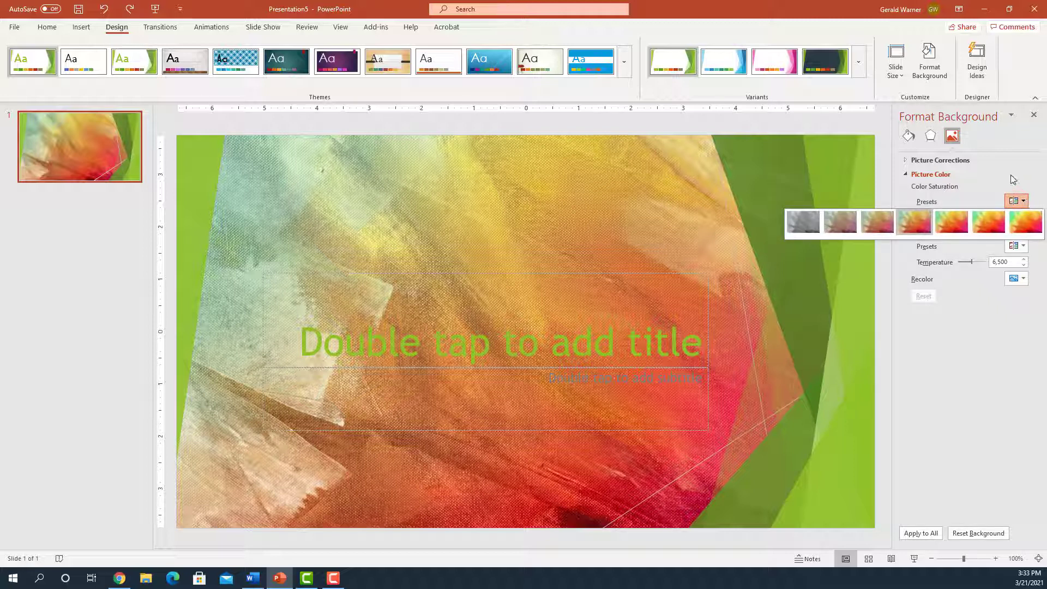
{"action": "left_click", "coordinate": [978, 175]}
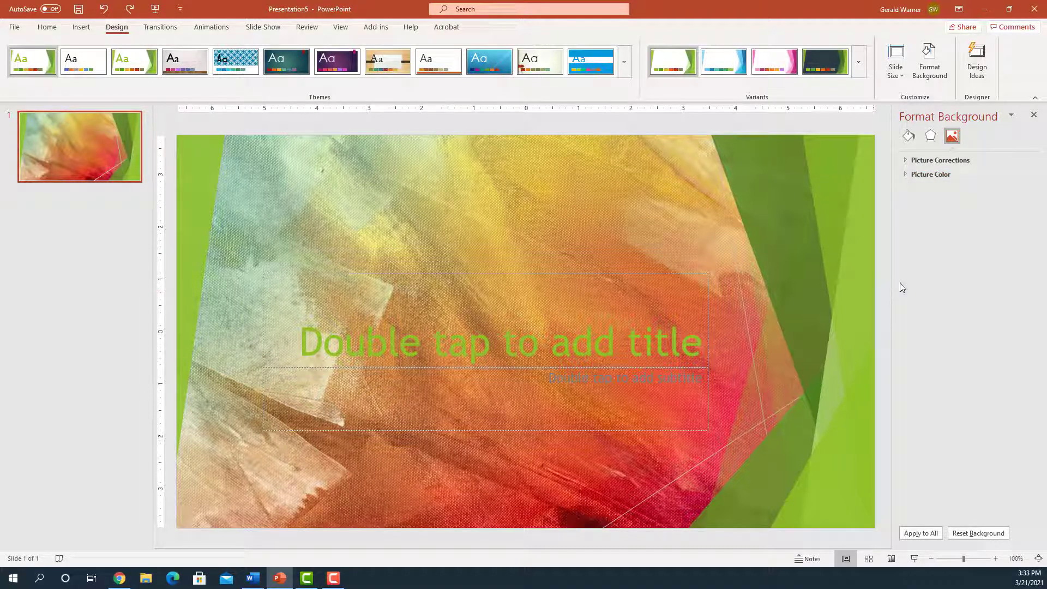